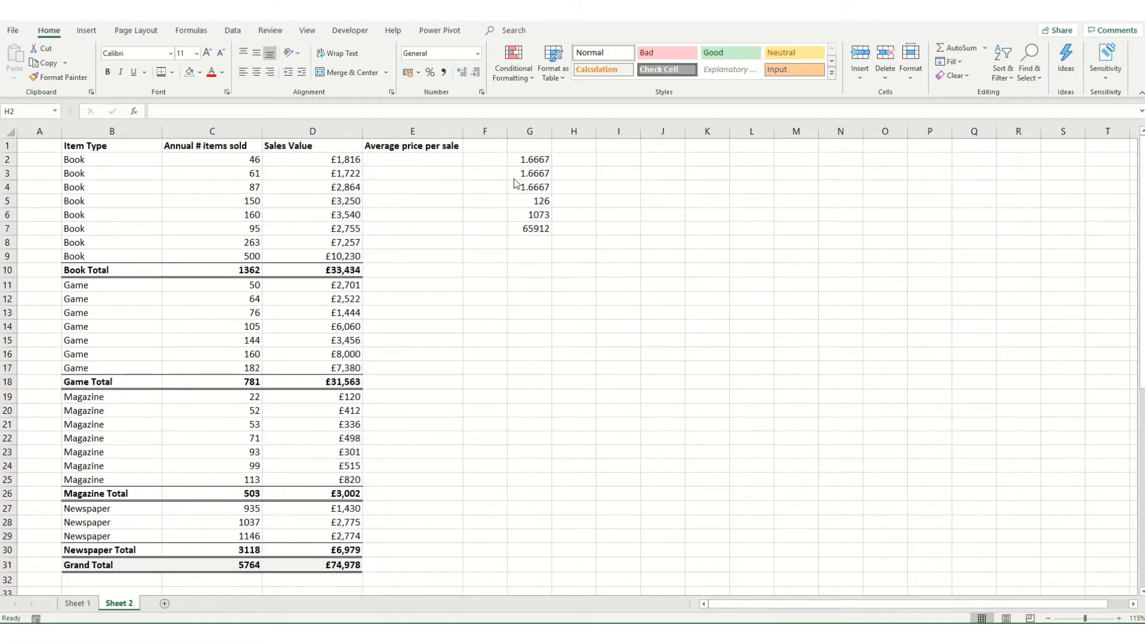
Step: In H2, enter a ROUND formula that rounds the value in G2 to 2 decimal places
click(575, 162)
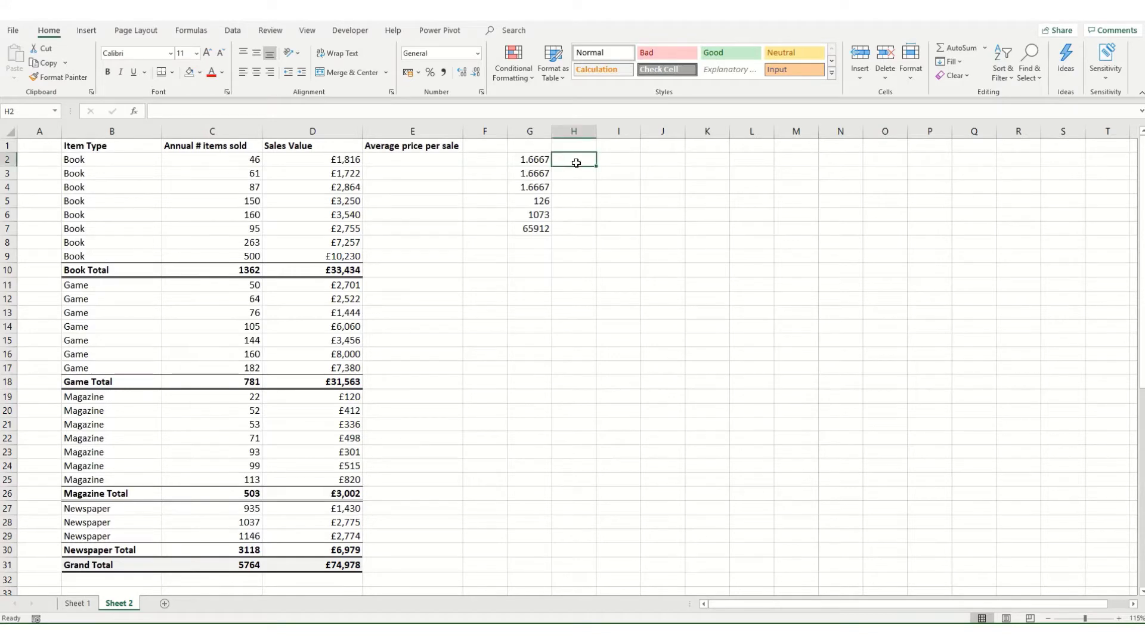
text(=roun)
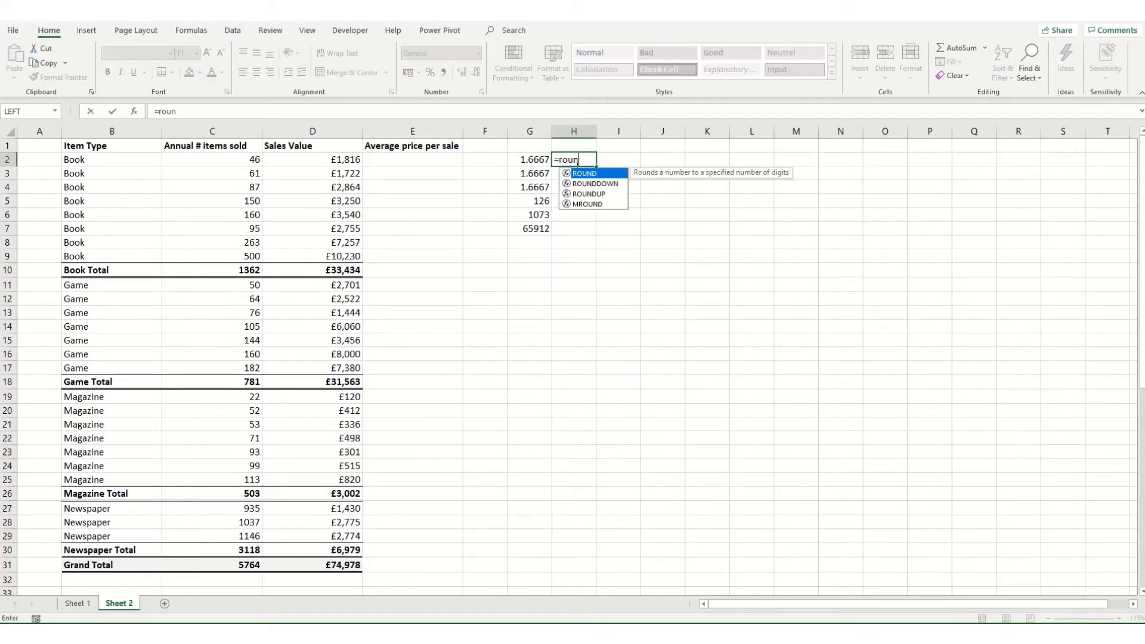
key(Tab)
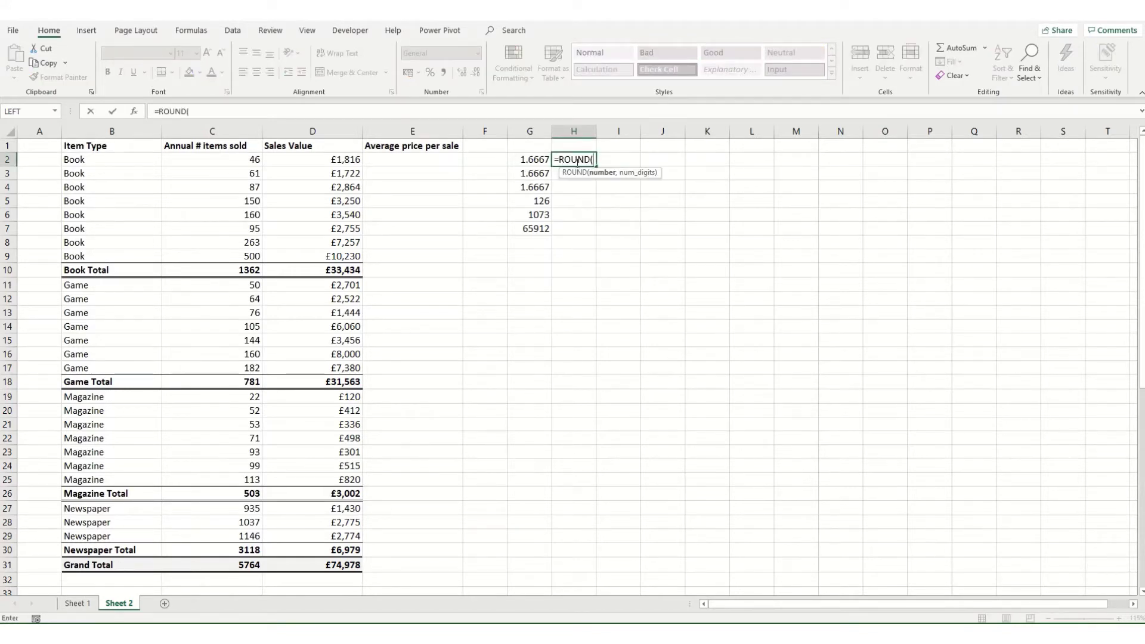
click(534, 160)
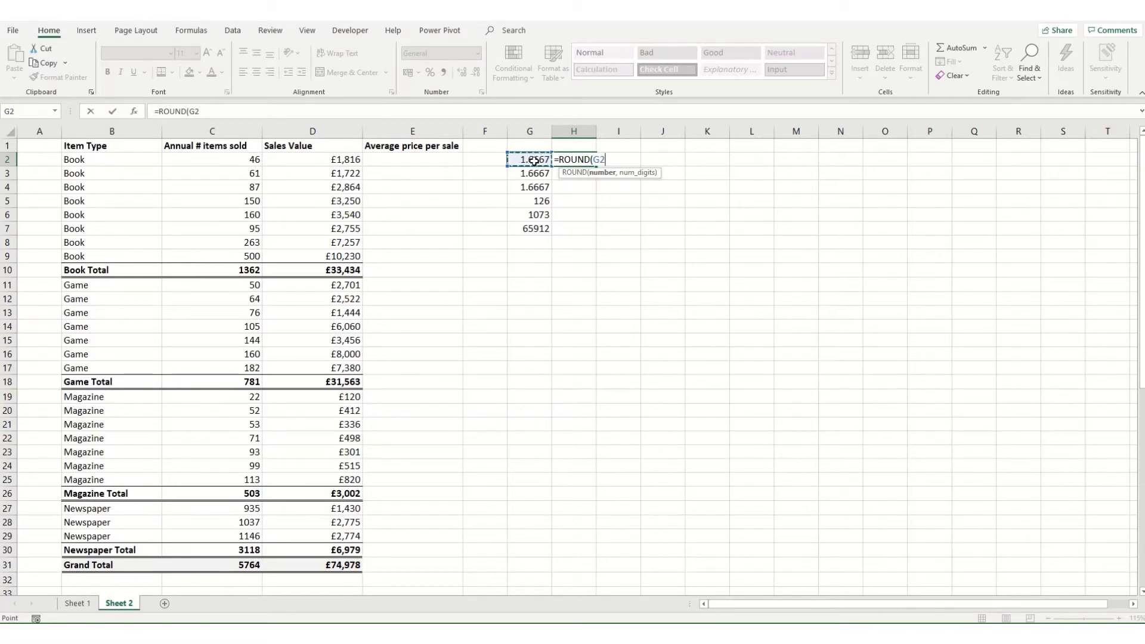
text(,2)
key(Return)
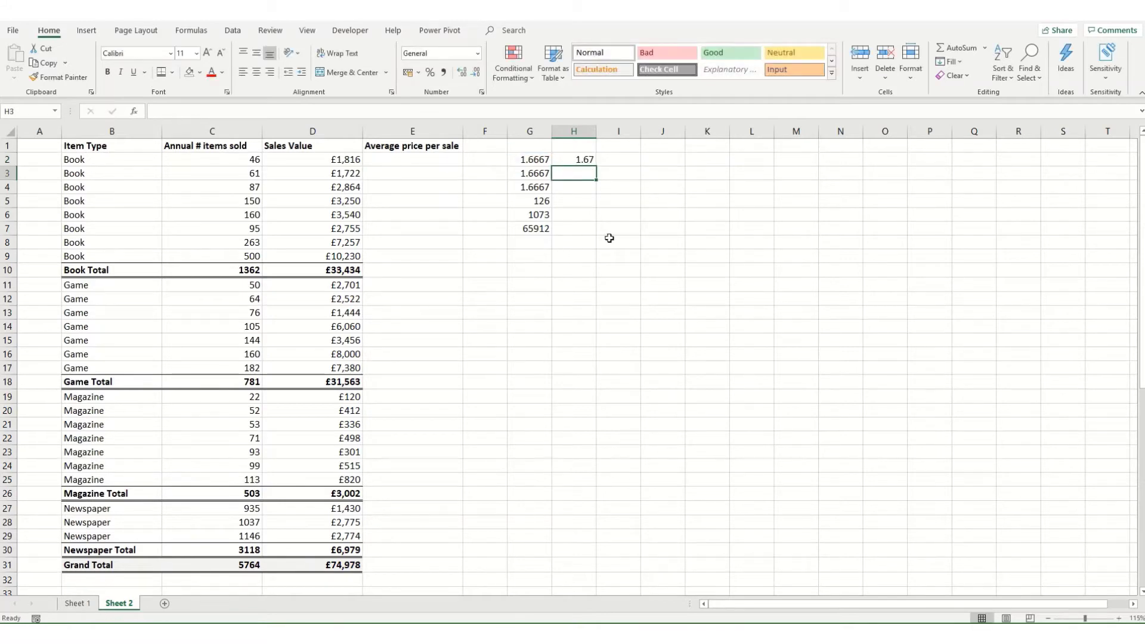
Step: Change the number of digits in H2's ROUND formula to 1
click(574, 159)
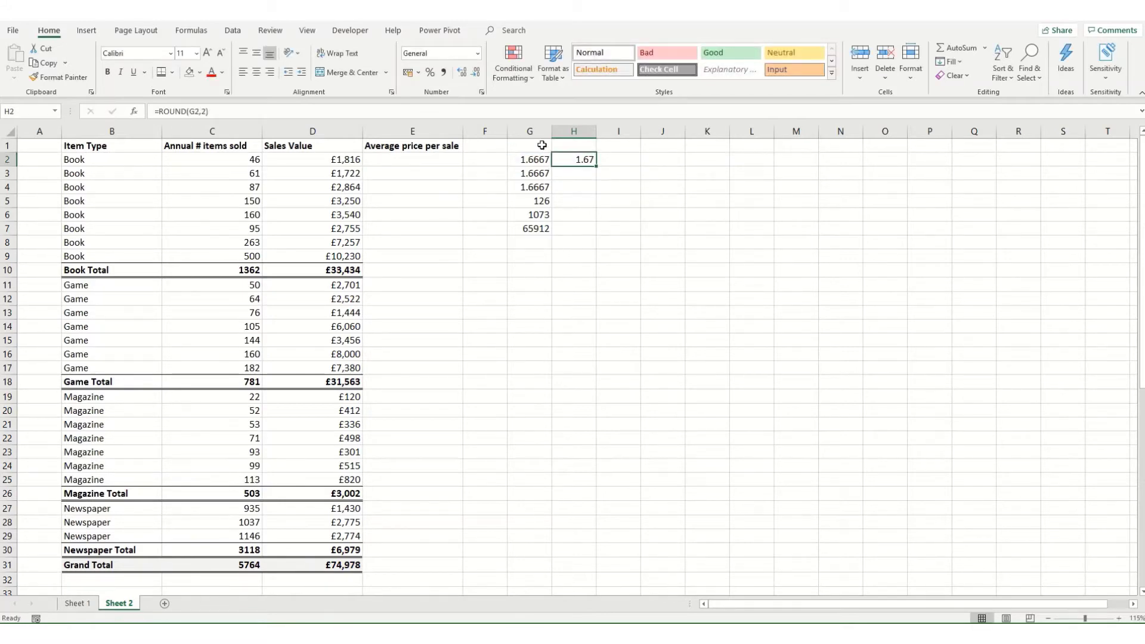
click(202, 111)
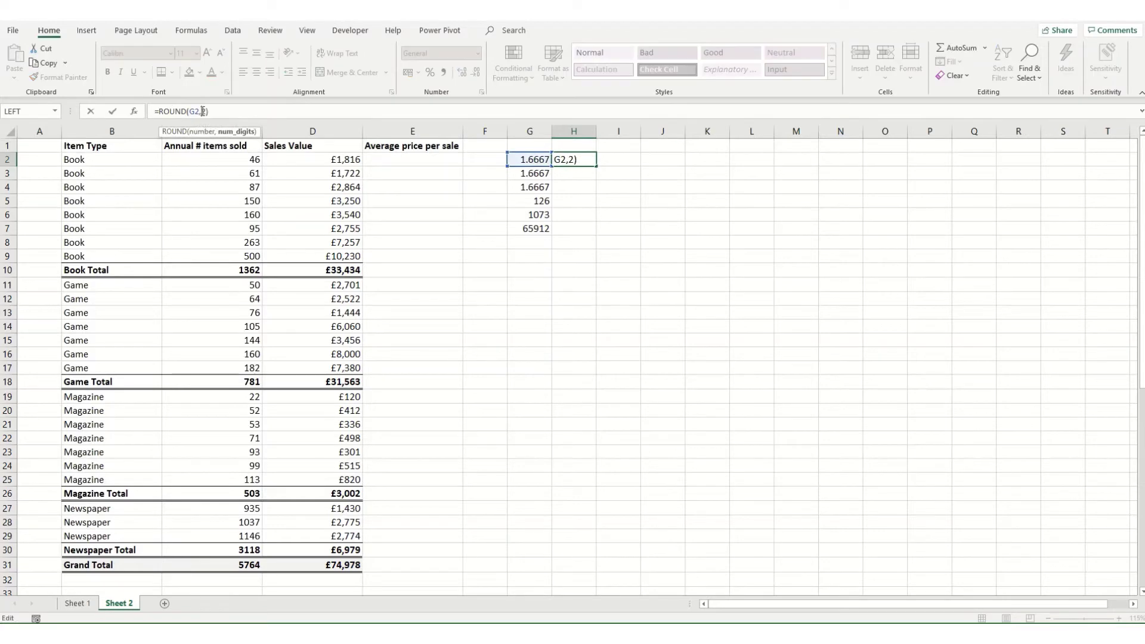
text(1)
key(Delete)
key(Return)
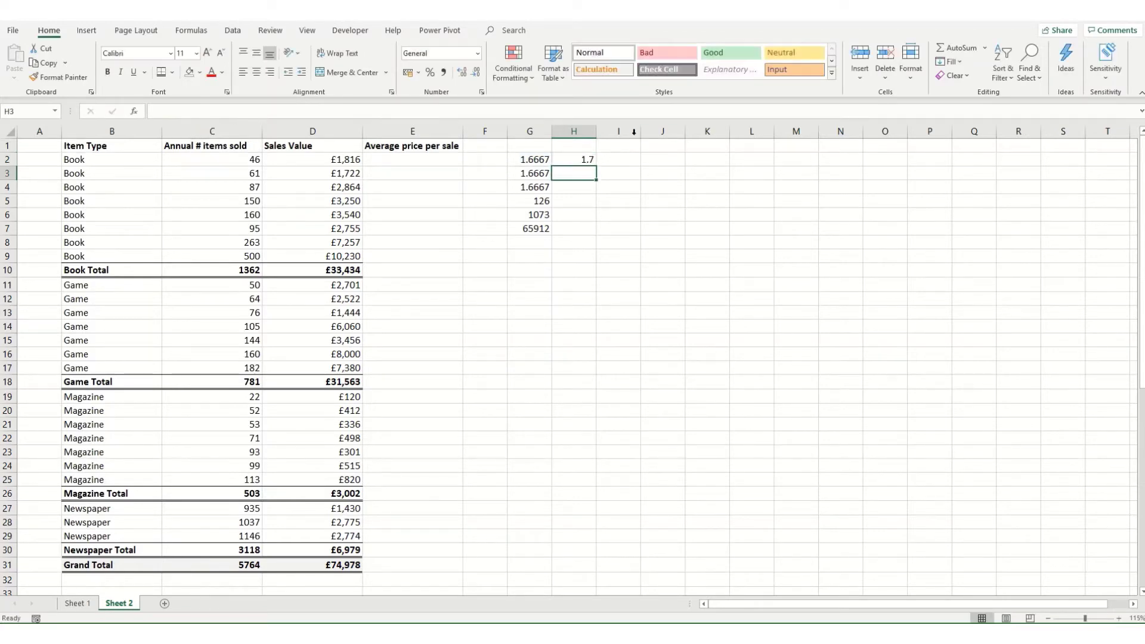
Step: In H3, enter a ROUNDDOWN formula that rounds G3 down to 1 decimal place
click(584, 160)
click(575, 174)
text(=round)
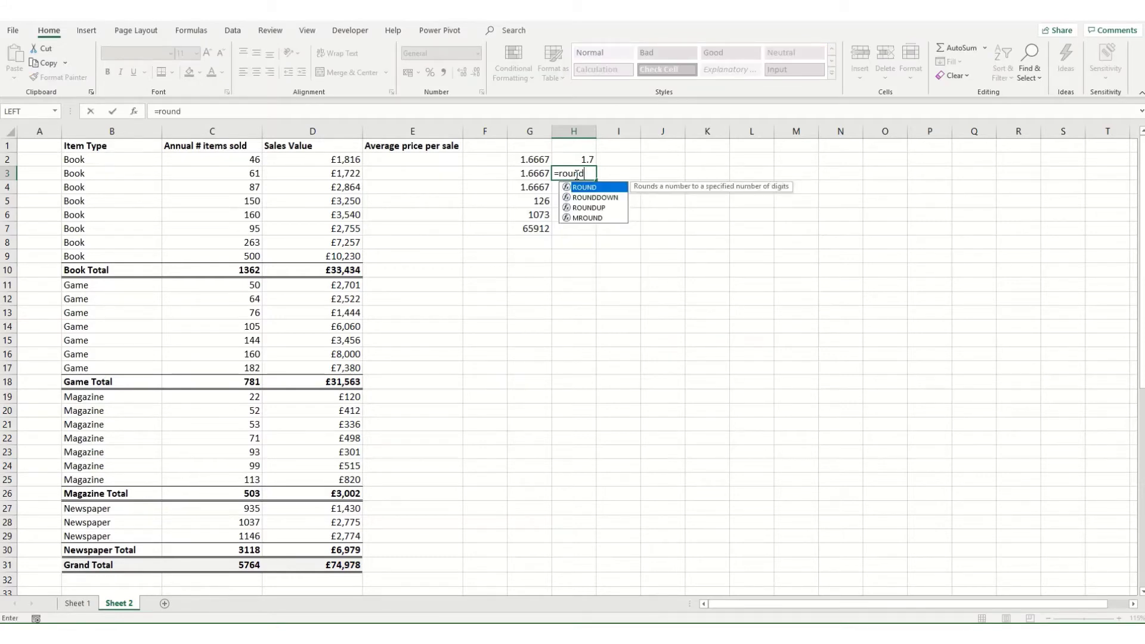
key(Down)
key(Tab)
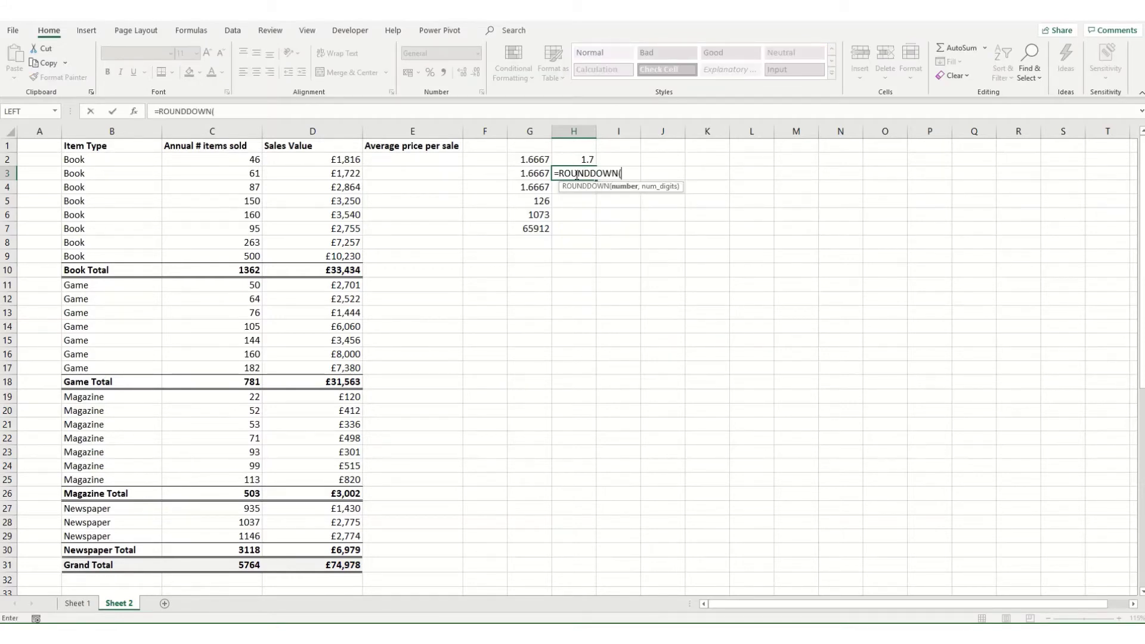
click(525, 172)
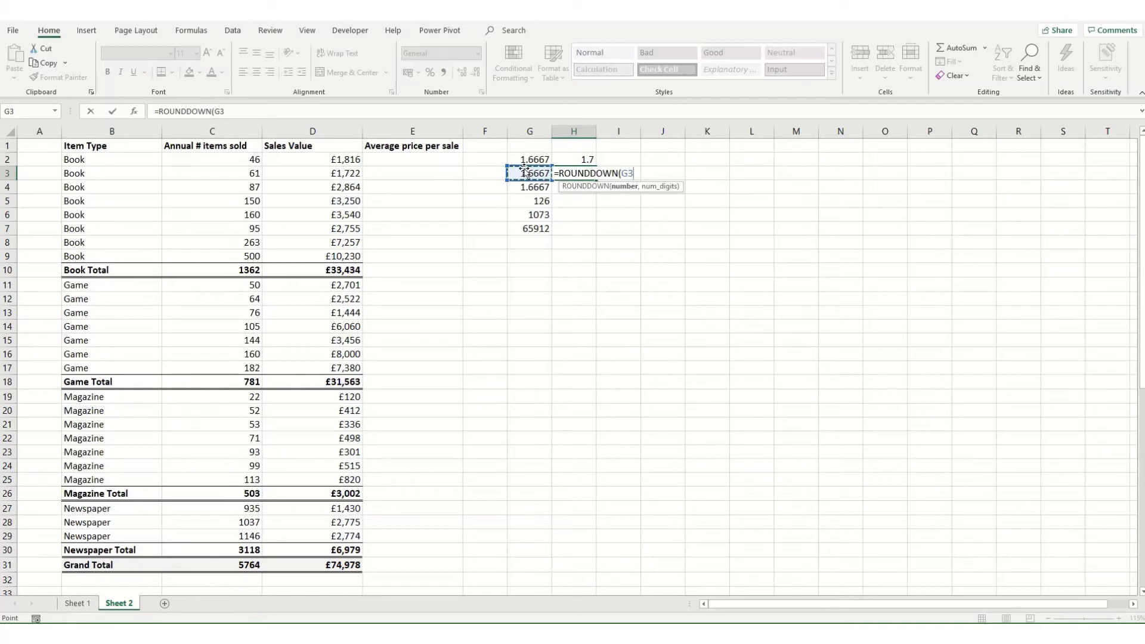
text(,1)
key(Return)
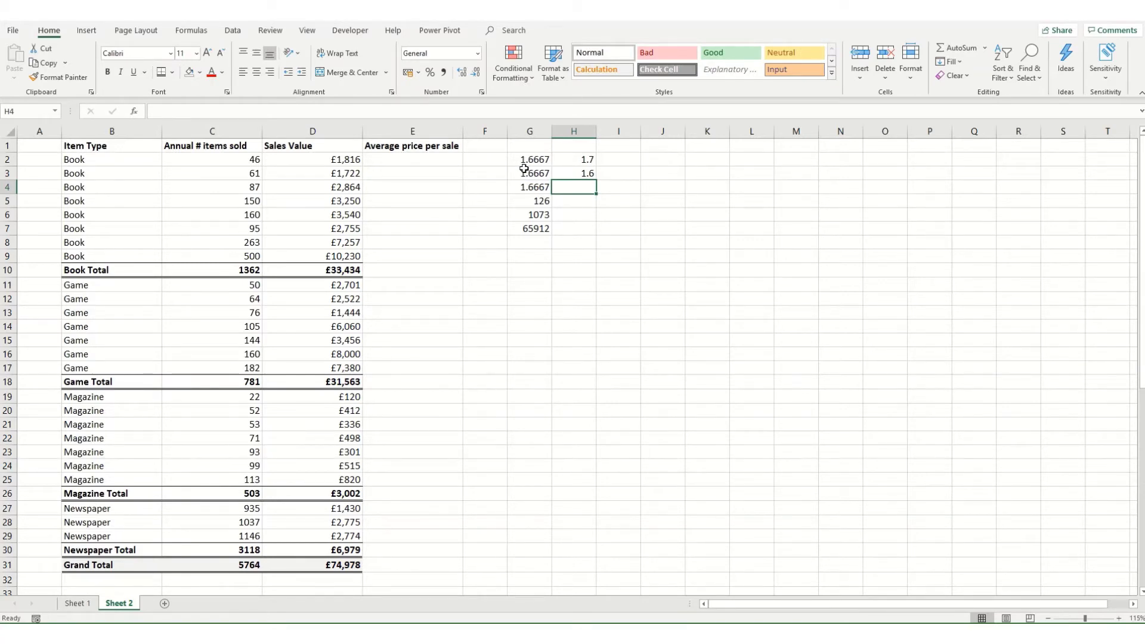
Step: In H4, enter a ROUNDUP formula that rounds G4 up to 1 decimal place
text(=round)
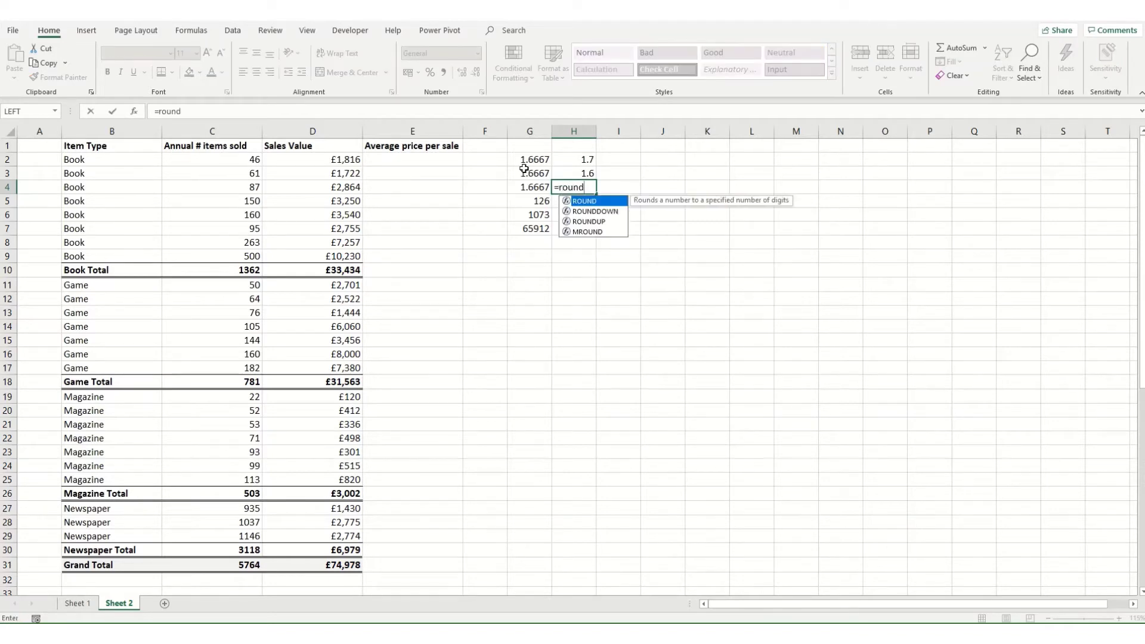
key(Down)
key(Down)
key(Tab)
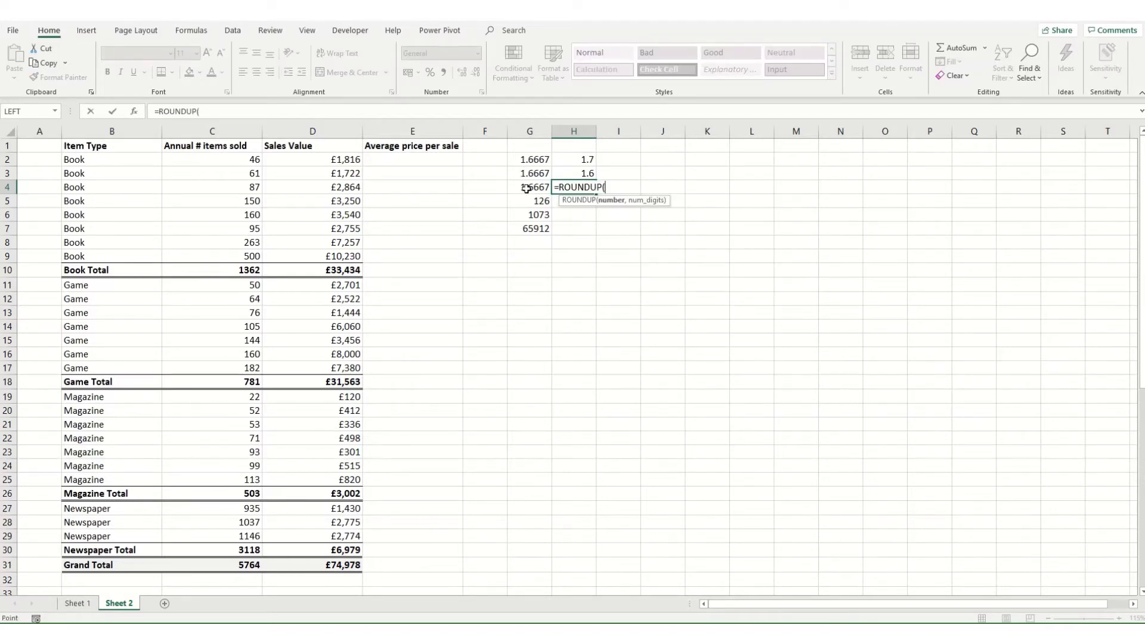
click(527, 188)
text(,1)
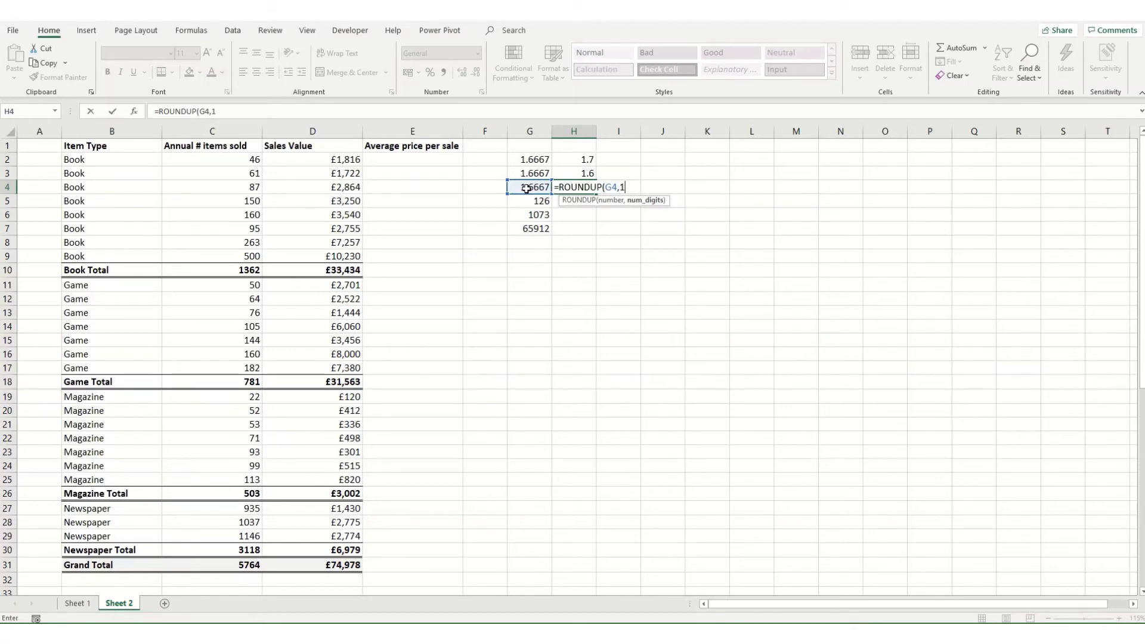
key(Return)
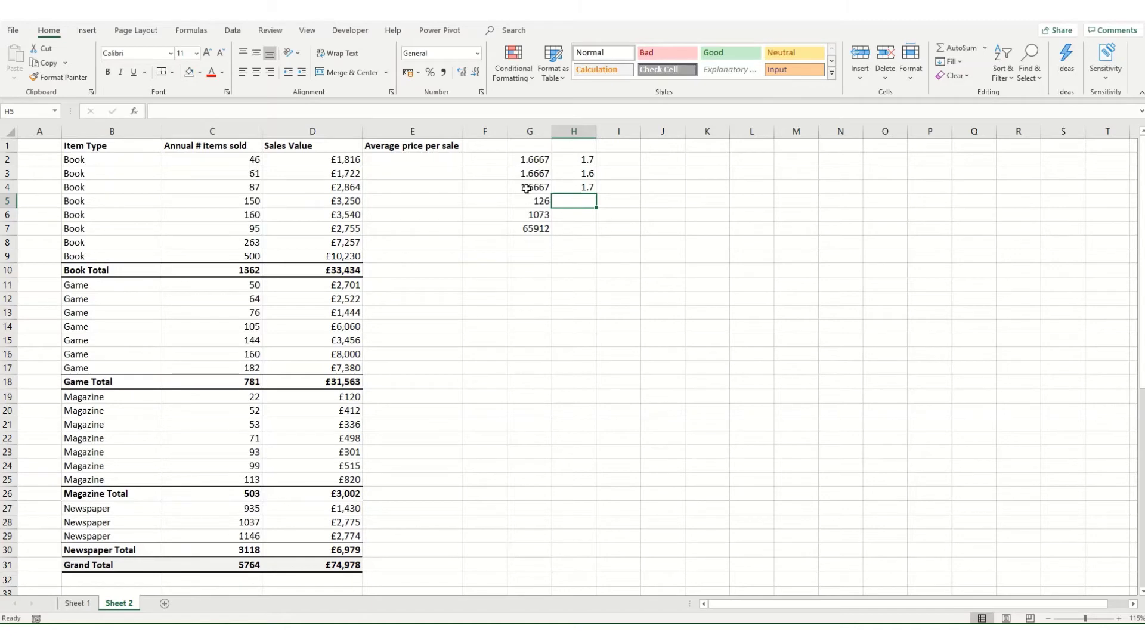
Step: In H5, round G5 to the nearest ten using ROUND with -1 digits
text(=round)
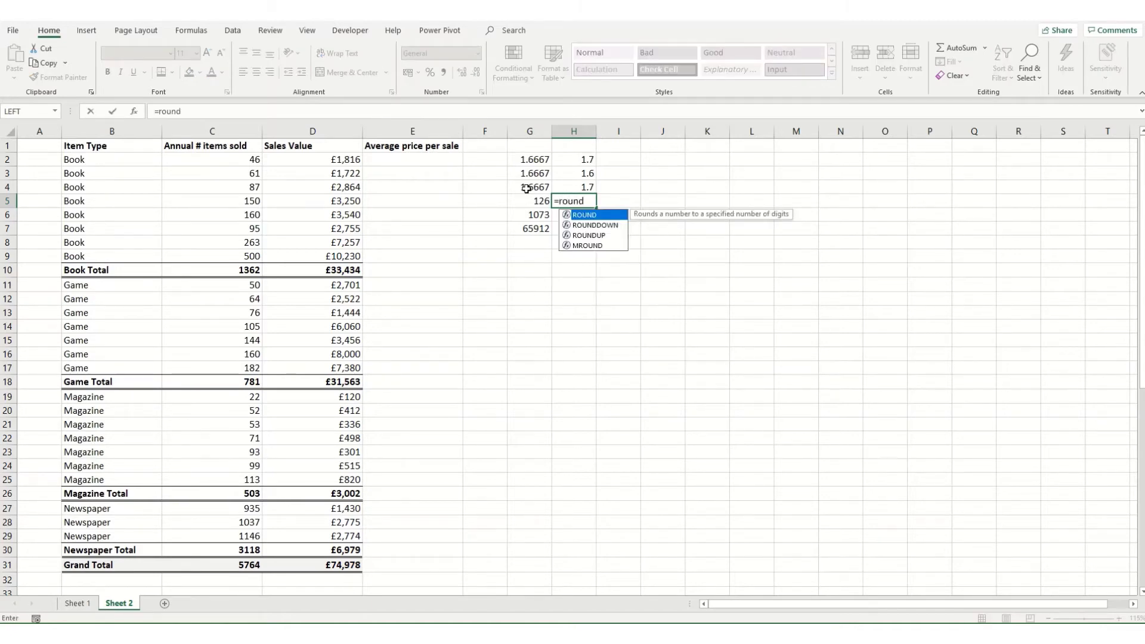
key(Tab)
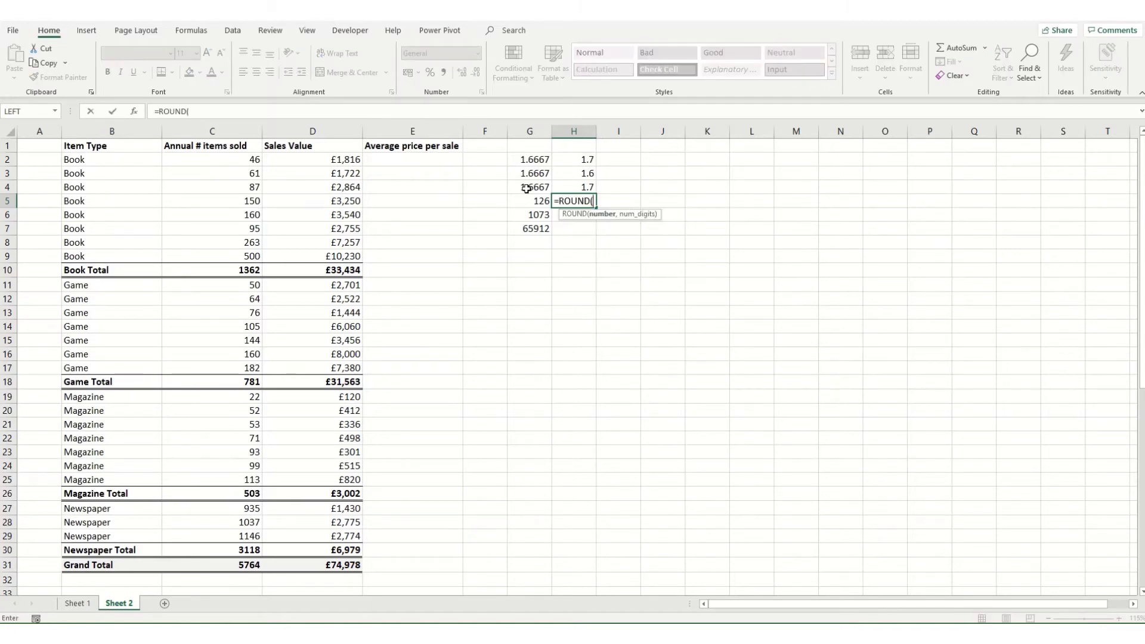
click(528, 199)
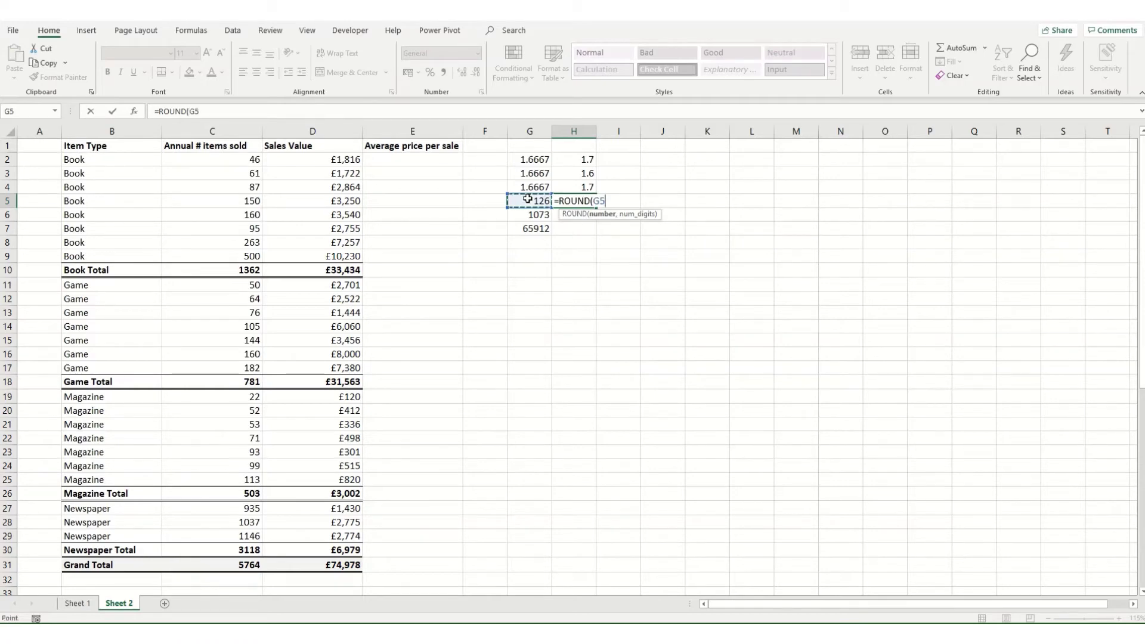
text(,-1)
key(Return)
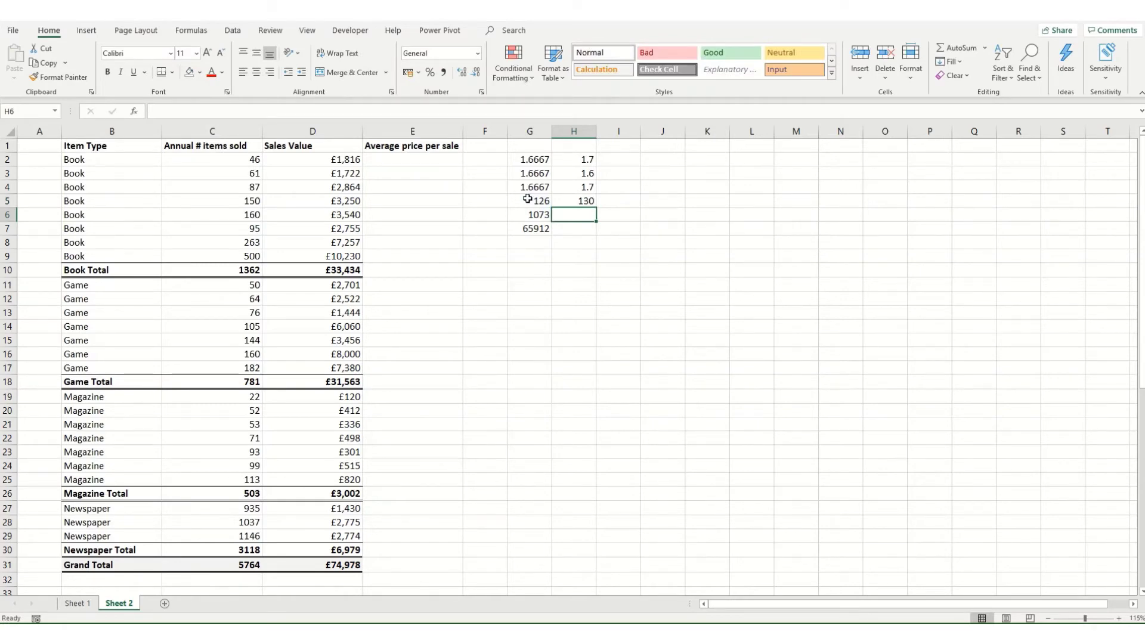
Step: In H6, round G6 down to the hundred using ROUNDDOWN with -2 digits
text(=round)
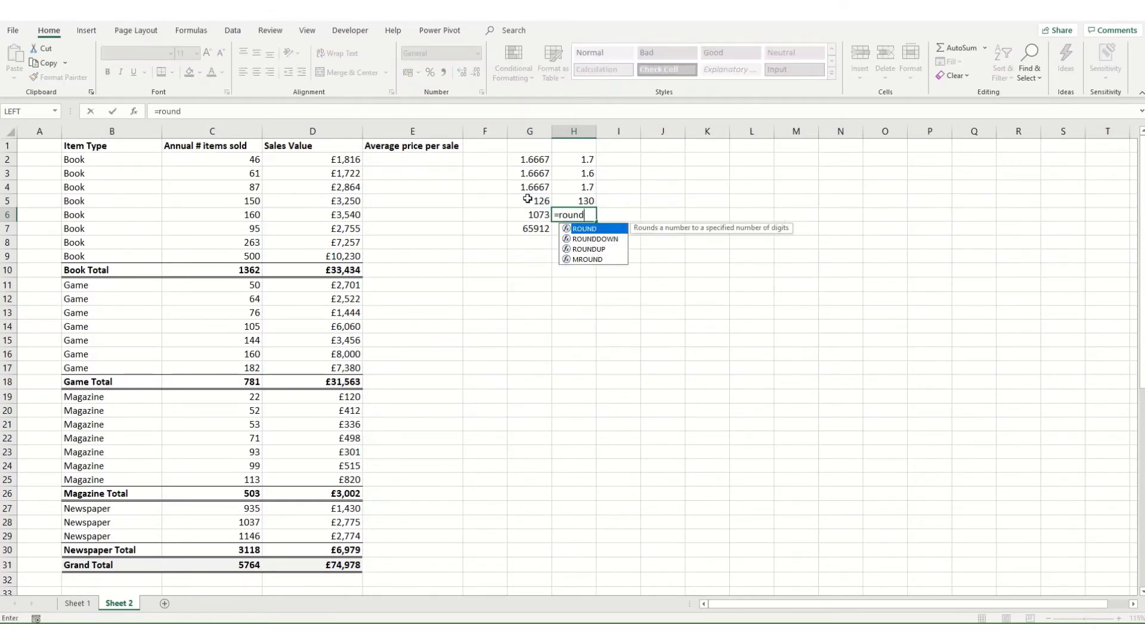
key(Down)
key(Tab)
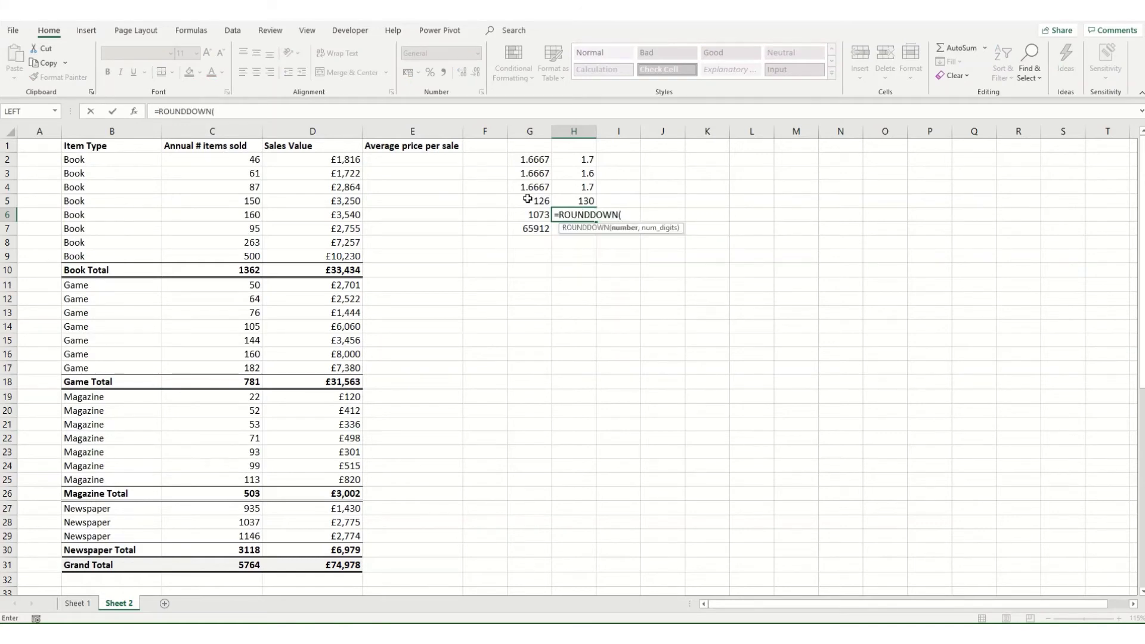
click(516, 214)
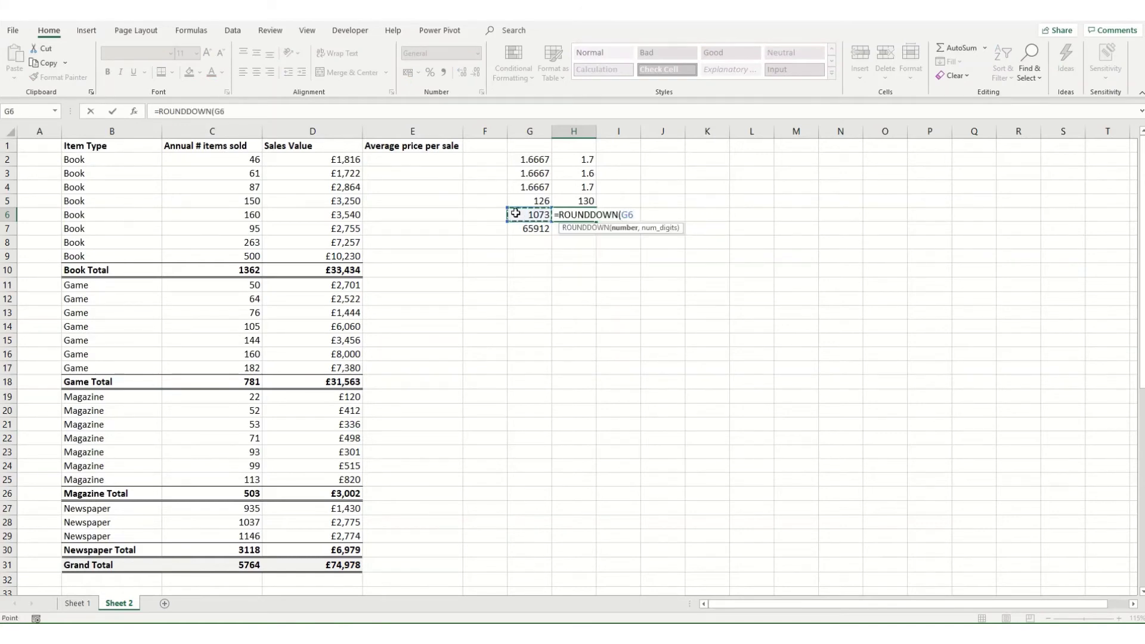
text(,-2)
key(Return)
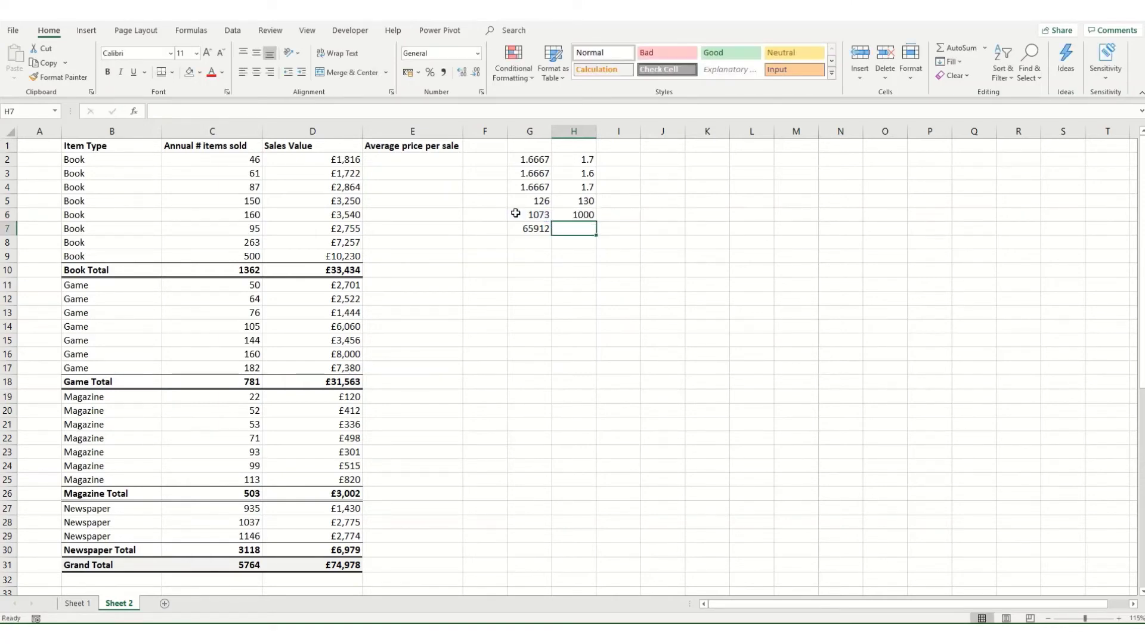
Step: In H7, round G7 up to the thousand using ROUNDUP with -3 digits
text(=round)
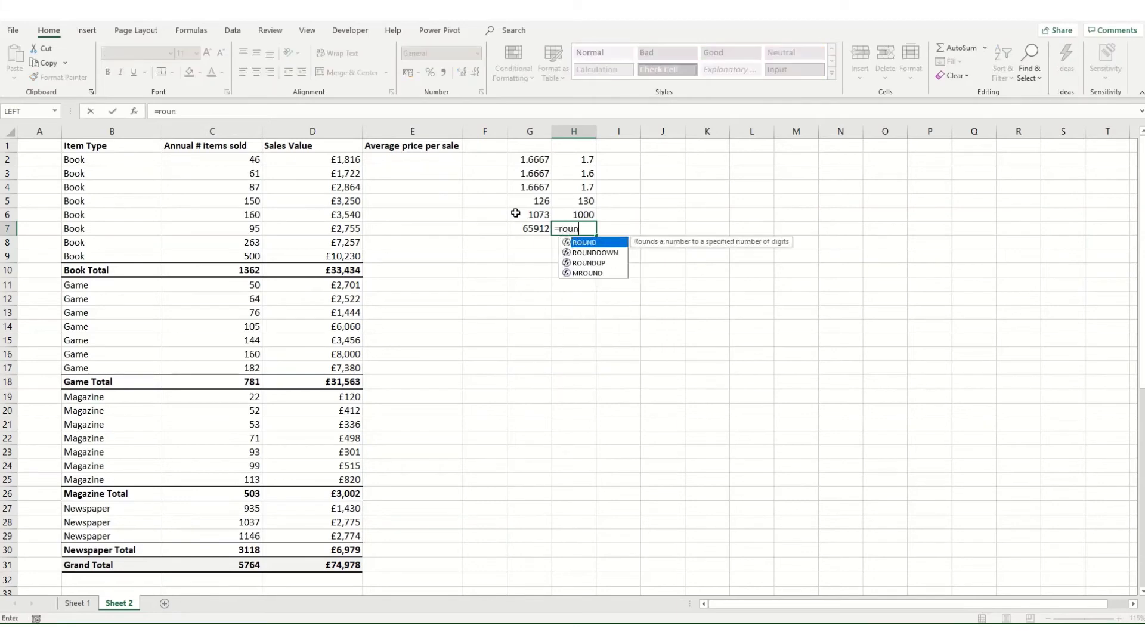
key(Down)
key(Down)
key(Tab)
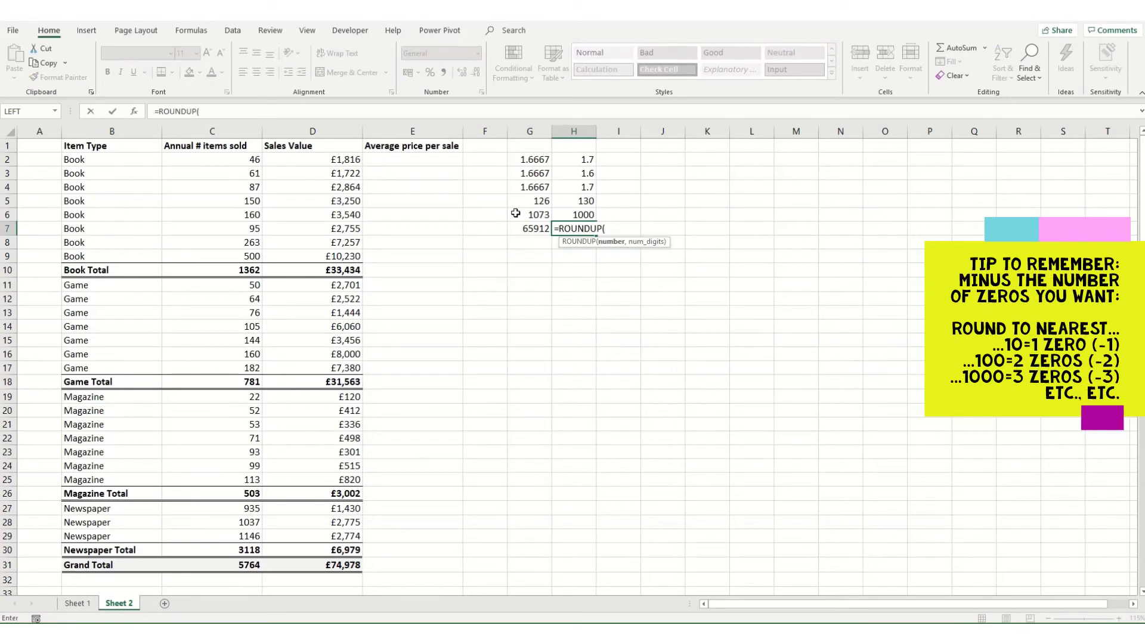
click(526, 228)
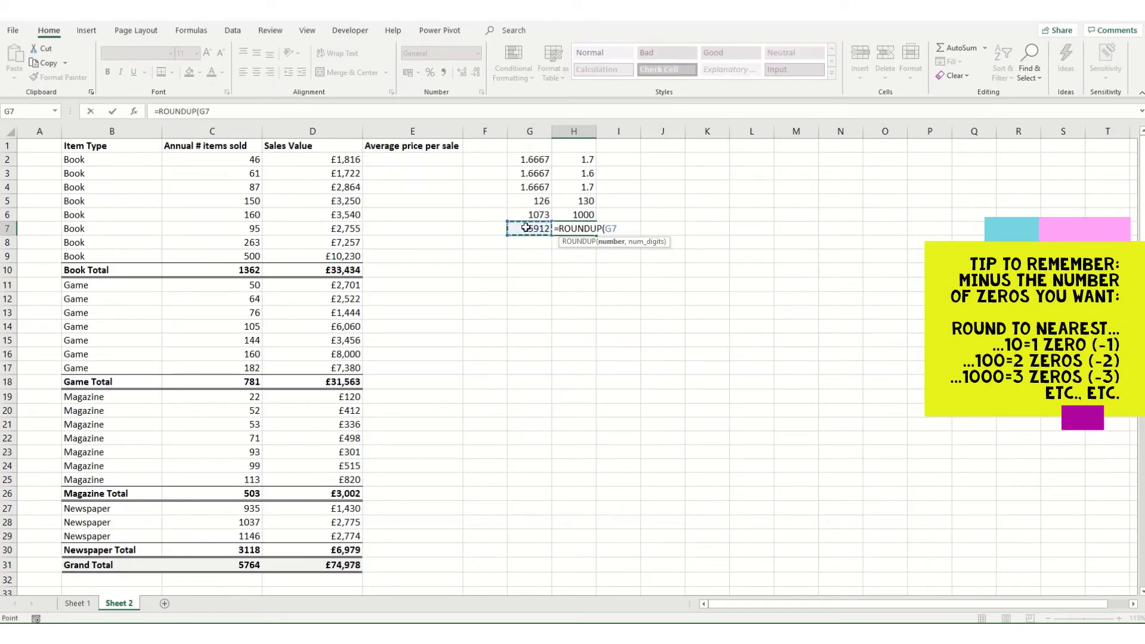
text(,-3))
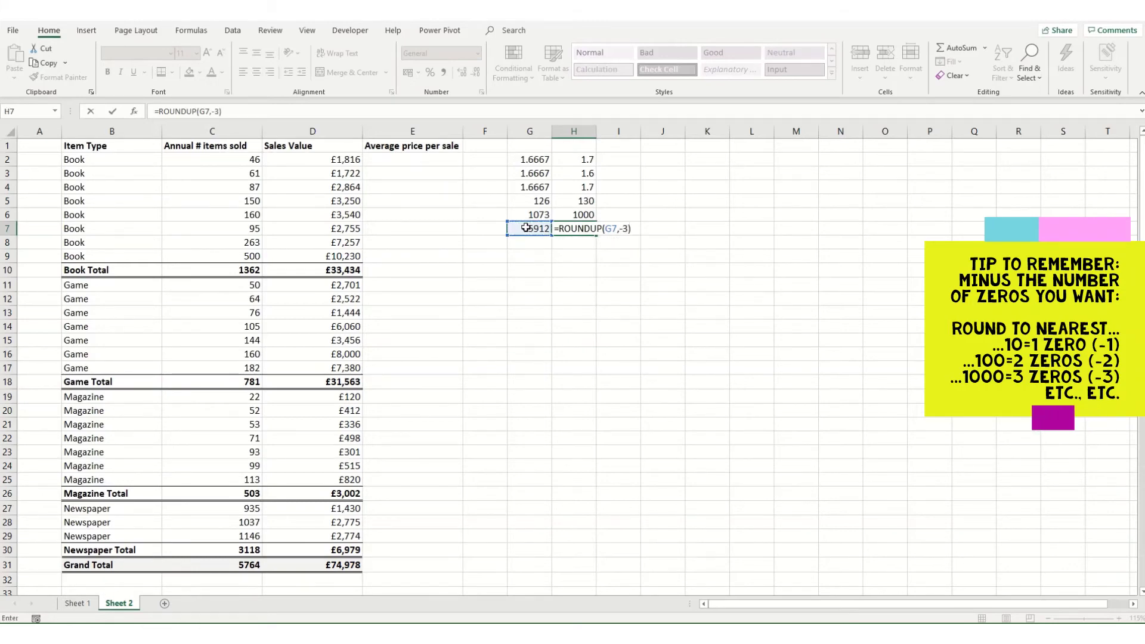
key(Return)
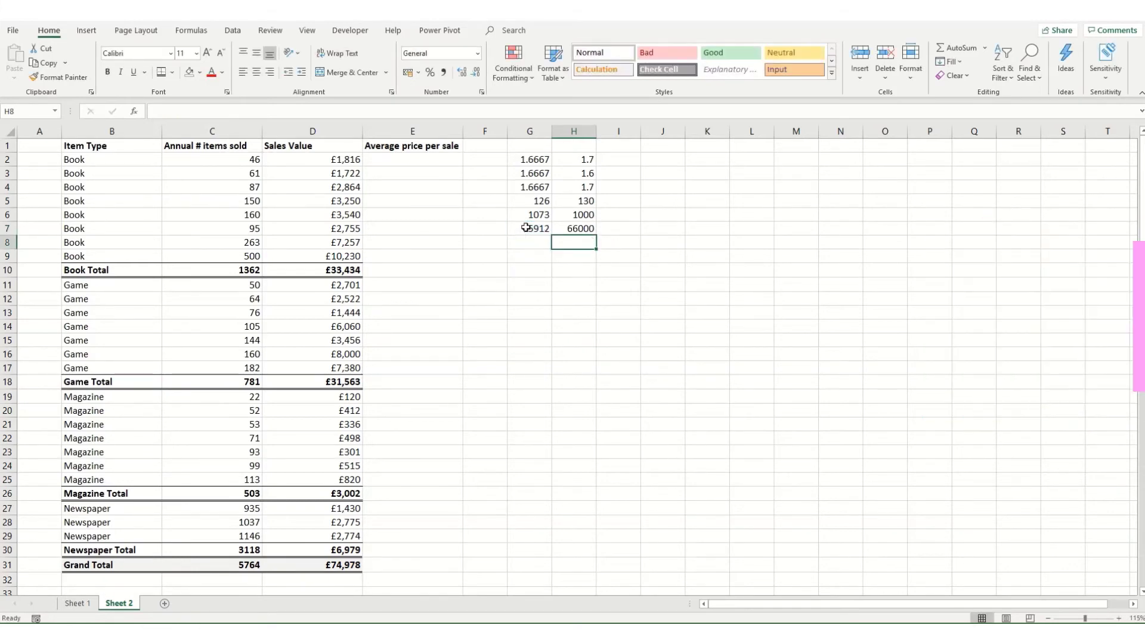
Step: In E2, calculate the average price per sale by dividing the sales value in D2 by the items sold in C2
click(391, 160)
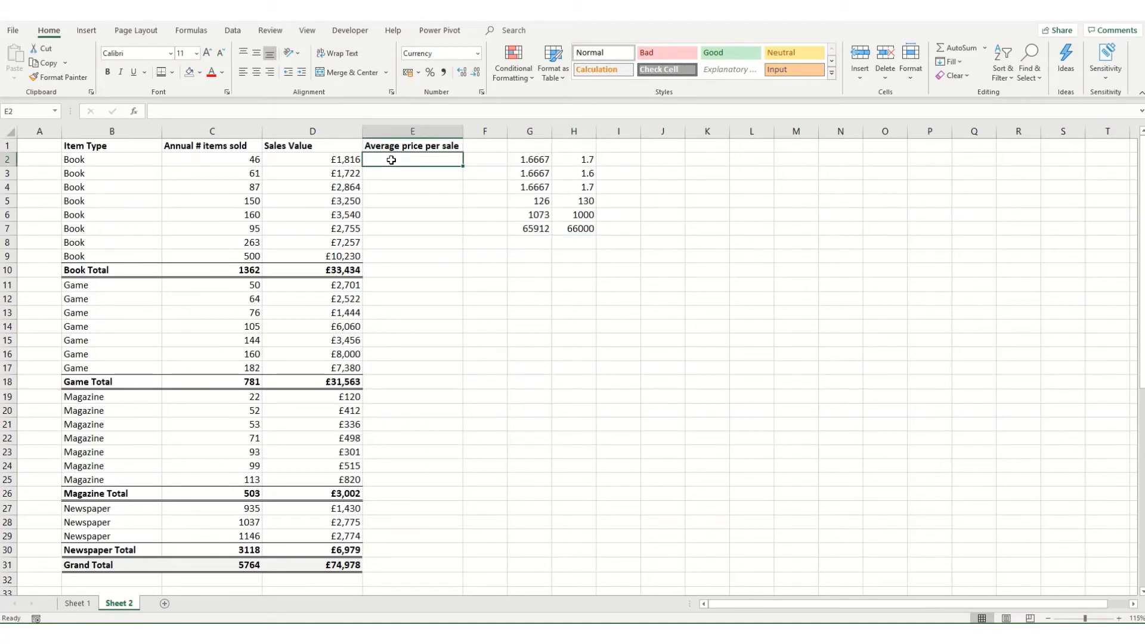
text(=)
click(338, 159)
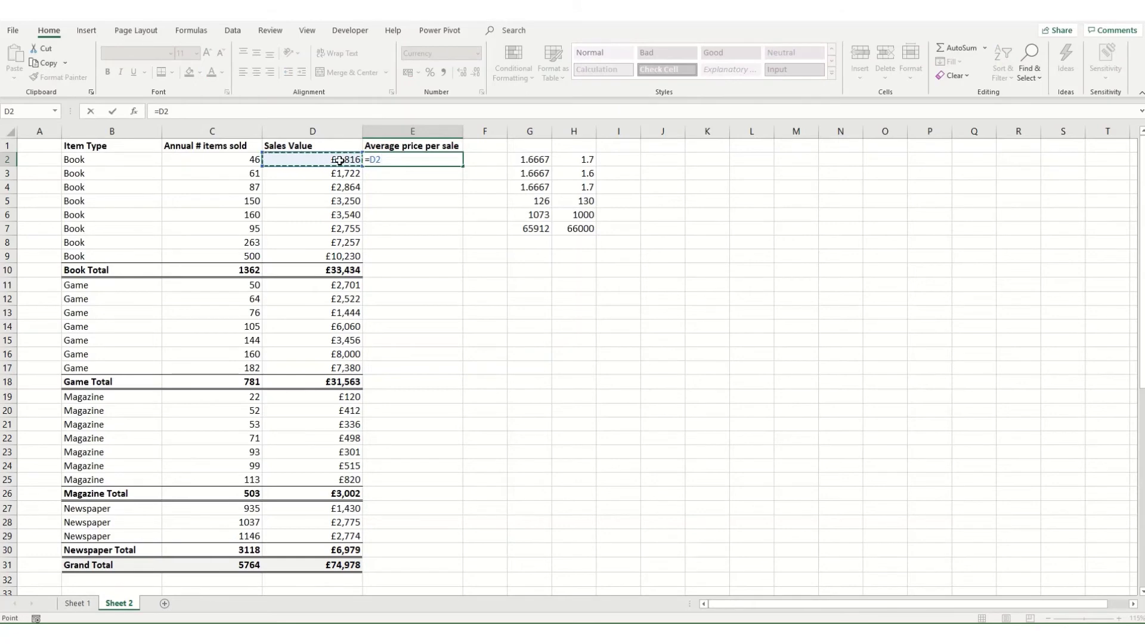
text(/)
click(243, 161)
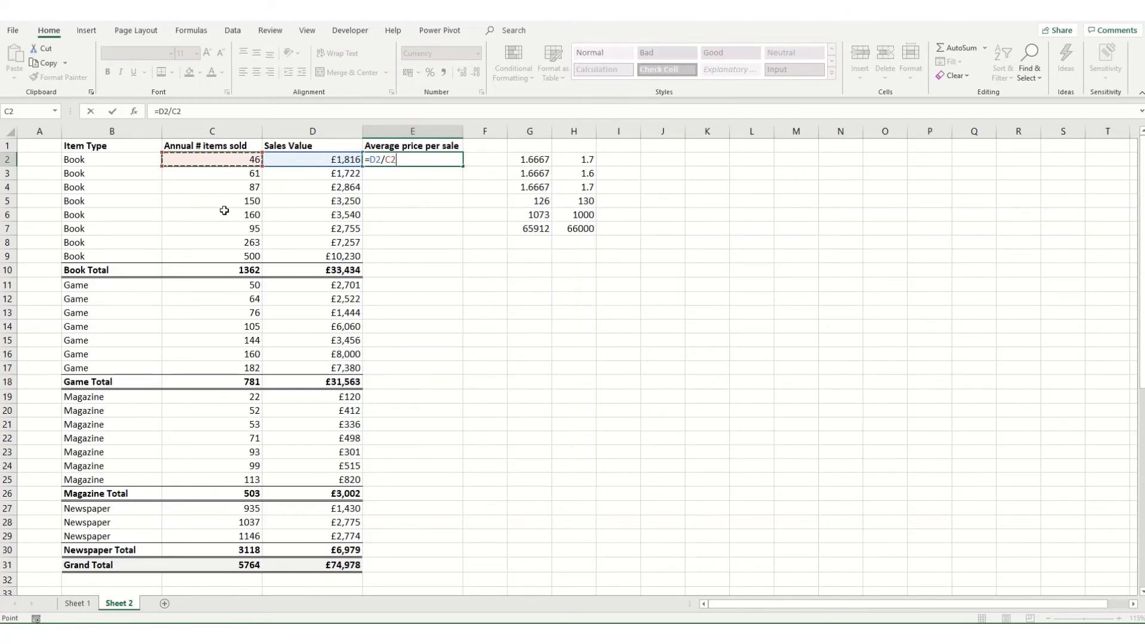
key(Return)
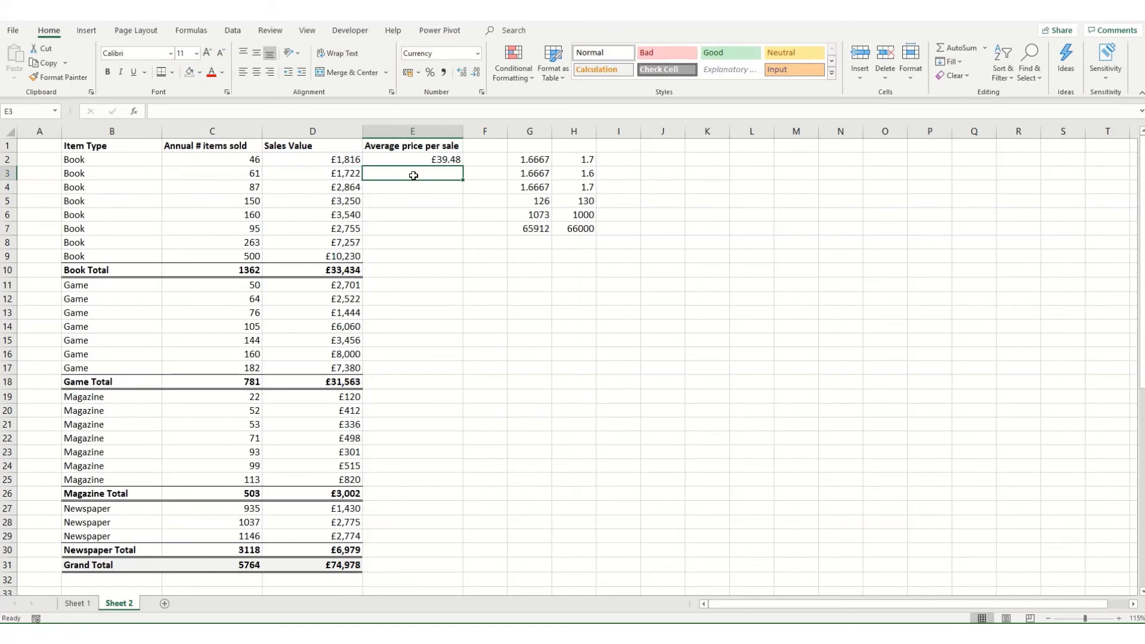
Step: Increase the displayed precision of the average price in E2 to seven decimal places
click(428, 159)
click(462, 71)
click(462, 72)
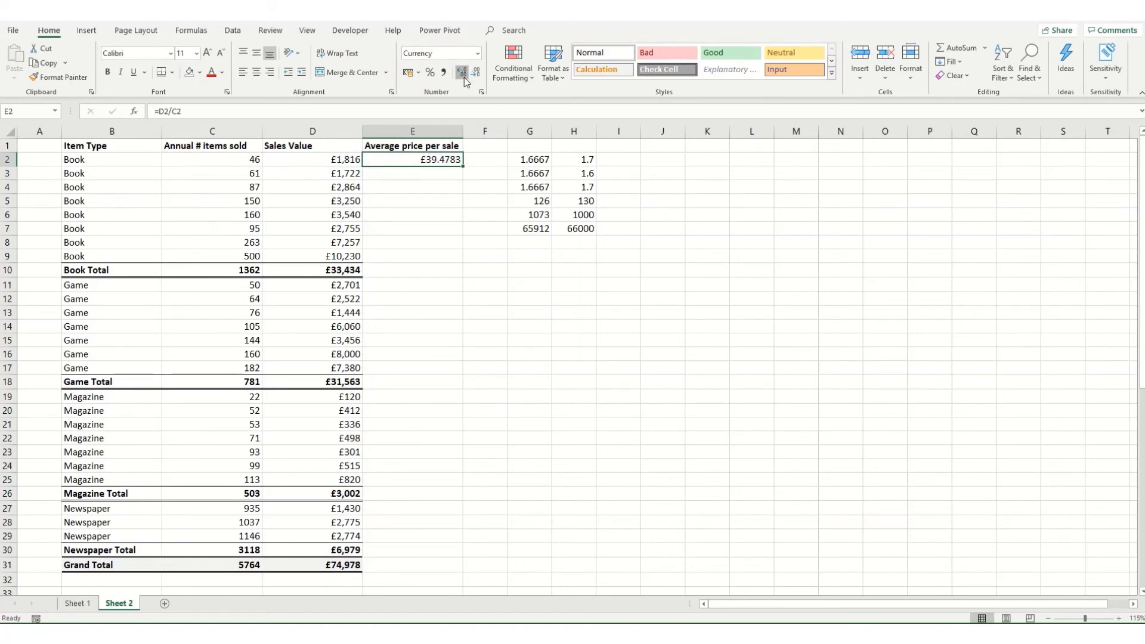
click(461, 71)
click(461, 72)
click(462, 72)
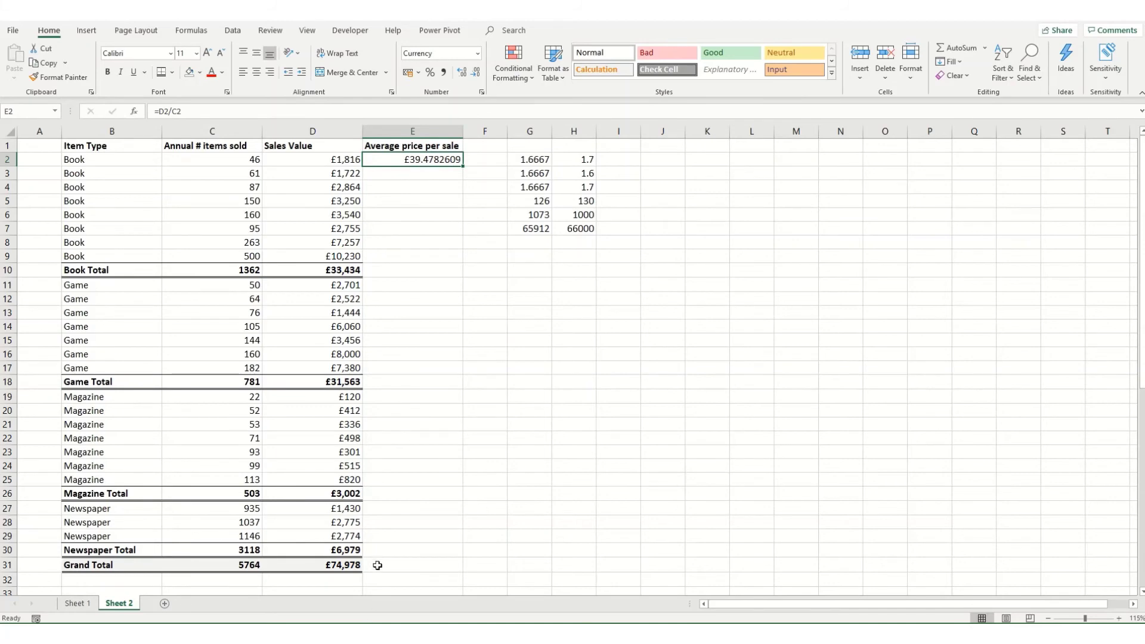
Step: Reduce the displayed precision of the average price in E2 to two decimal places
click(476, 72)
click(476, 73)
click(476, 72)
click(476, 72)
click(477, 72)
Step: Wrap the division in E2 in a ROUND function with 2 digits, giving =ROUND(D2/C2,2)
click(151, 111)
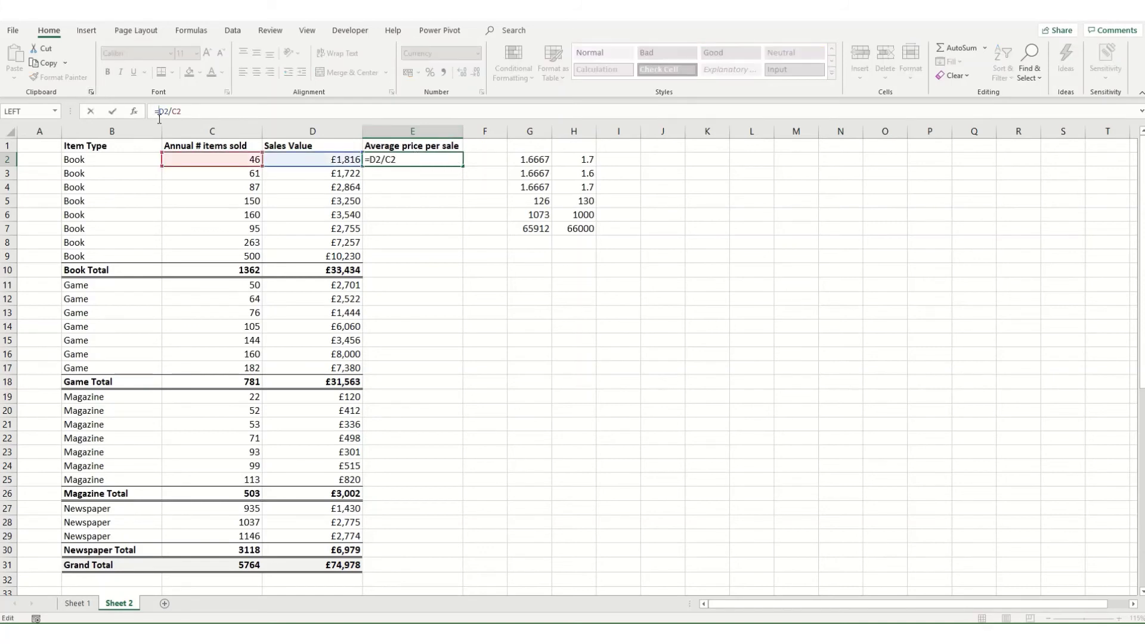
text(ROUND()
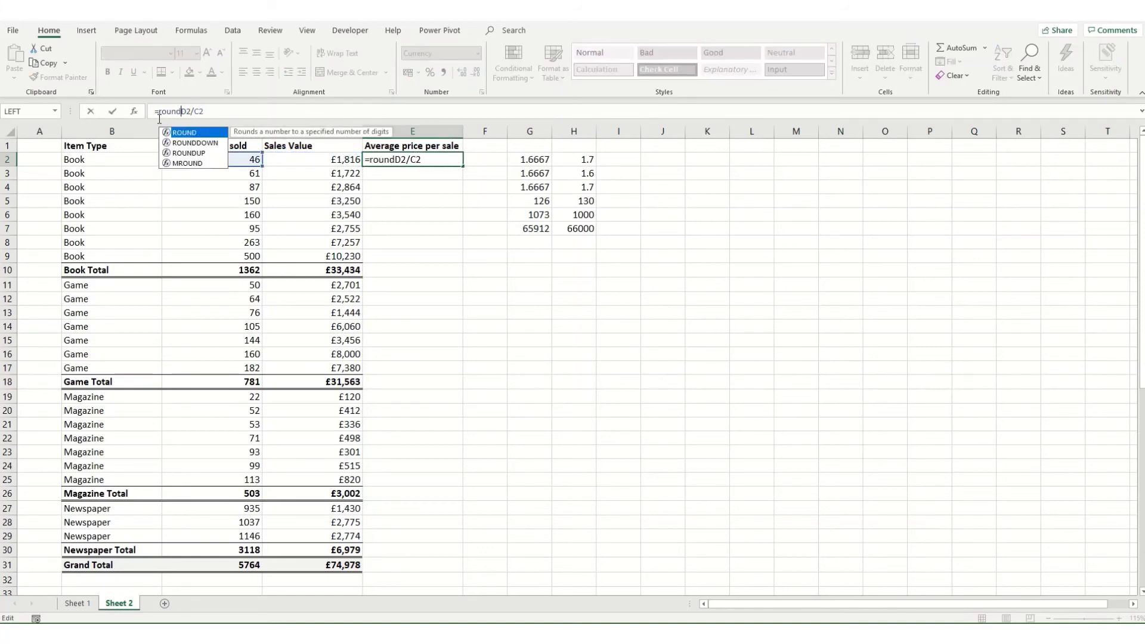
key(End)
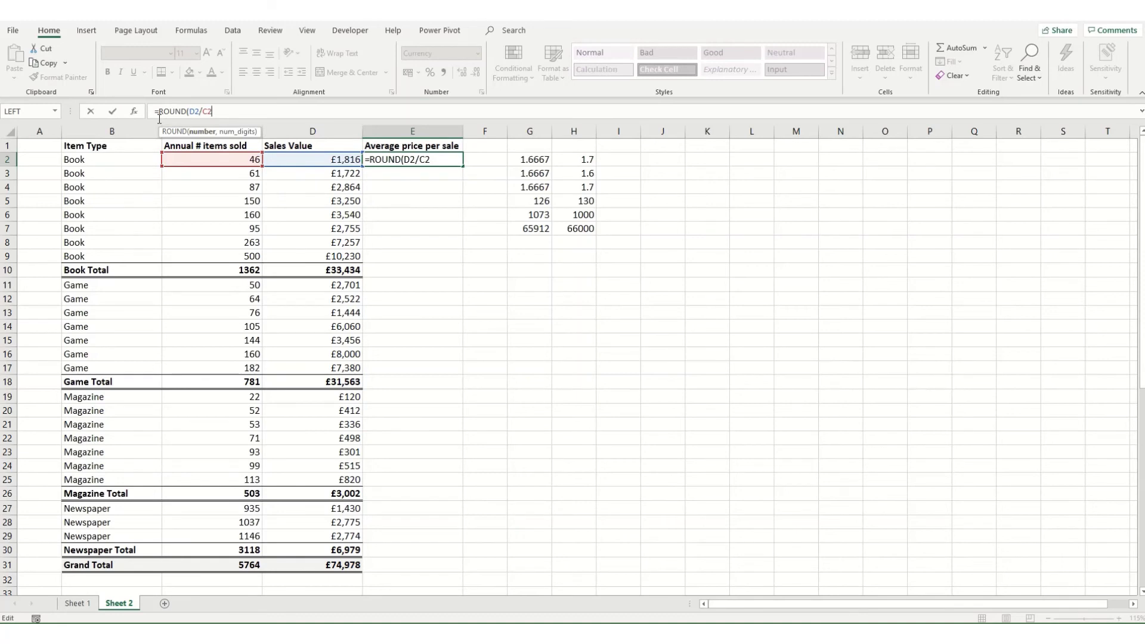
text(,2)
key(Return)
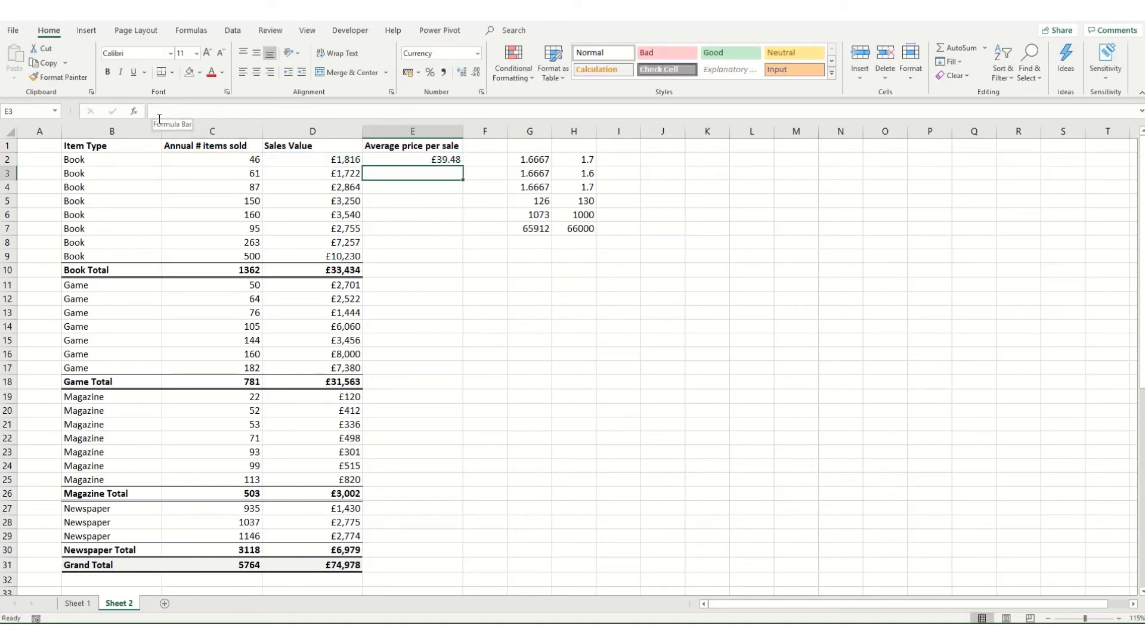
Step: Extend the displayed decimals of E2 to eight places to check the rounded value, and restore two decimal places
click(418, 160)
click(462, 73)
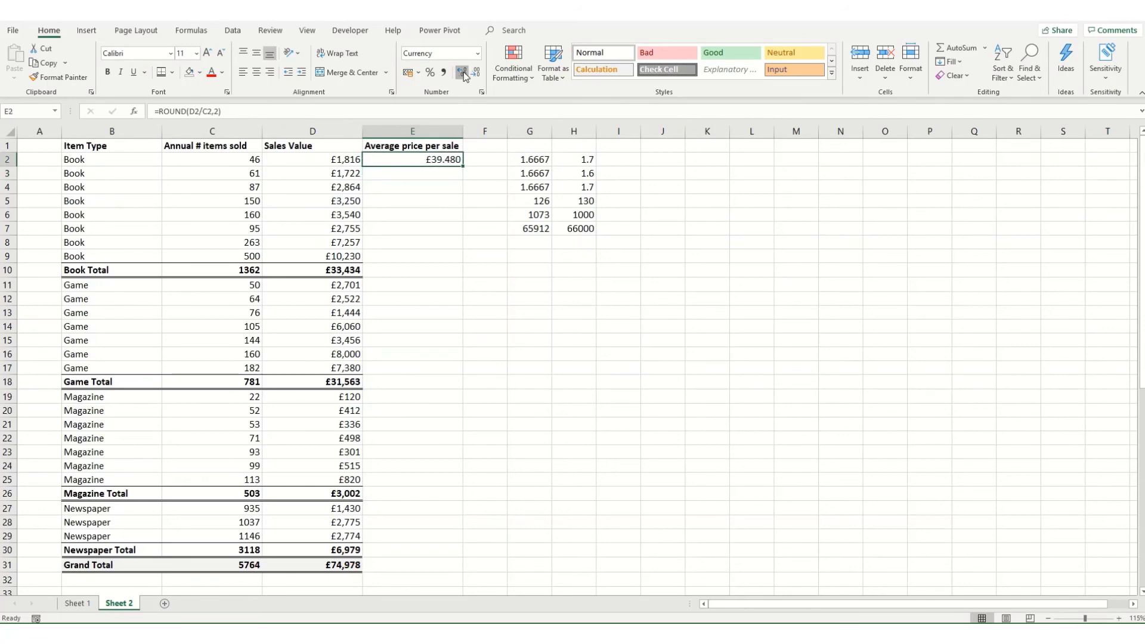
click(462, 72)
click(462, 73)
click(462, 72)
click(462, 72)
click(462, 72)
click(475, 72)
click(475, 72)
click(475, 72)
click(475, 72)
click(475, 73)
click(476, 72)
Step: Copy the rounded average price formula from E2 into E3
key(ctrl+c)
key(Down)
key(ctrl+v)
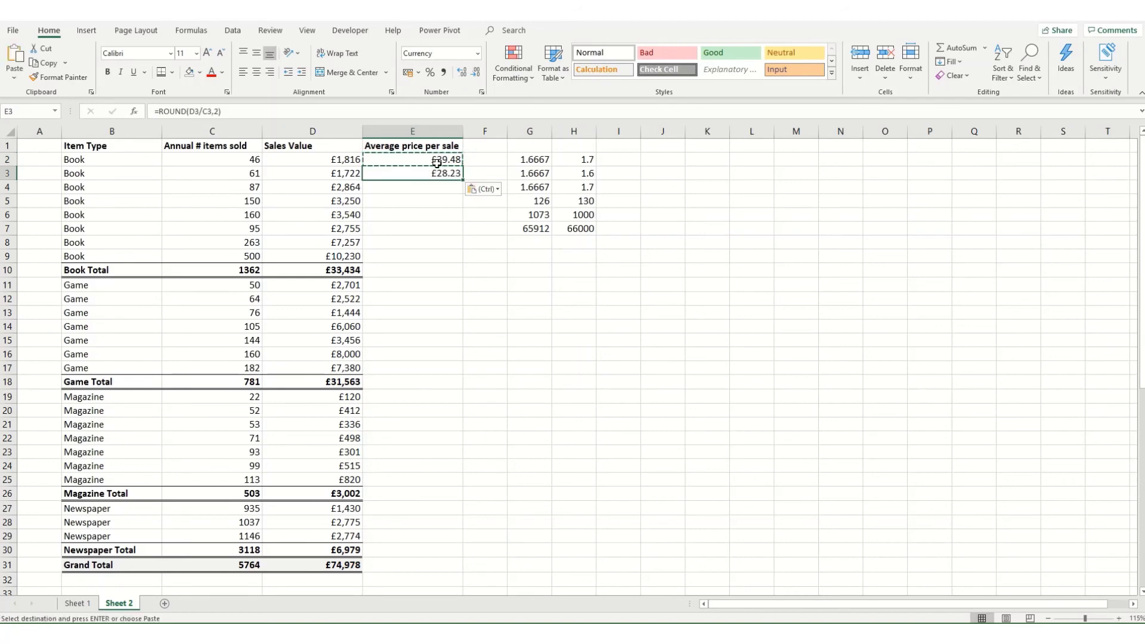
Step: Change the number of digits in E3's ROUND formula to 0 to round to the whole pound
click(197, 111)
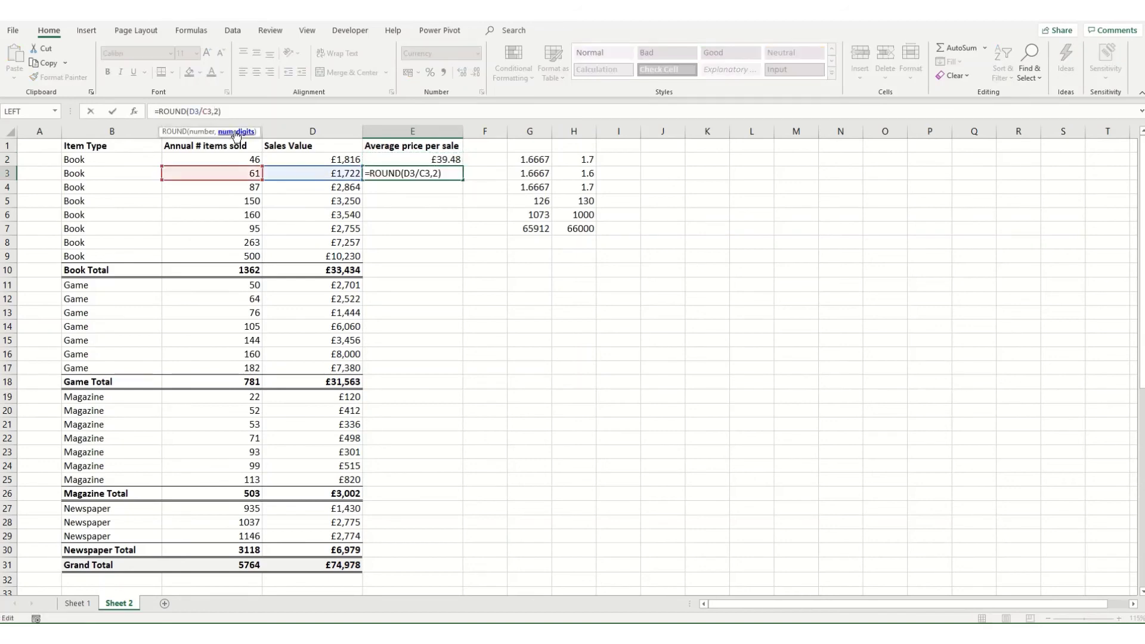
key(Delete)
text(0)
key(Return)
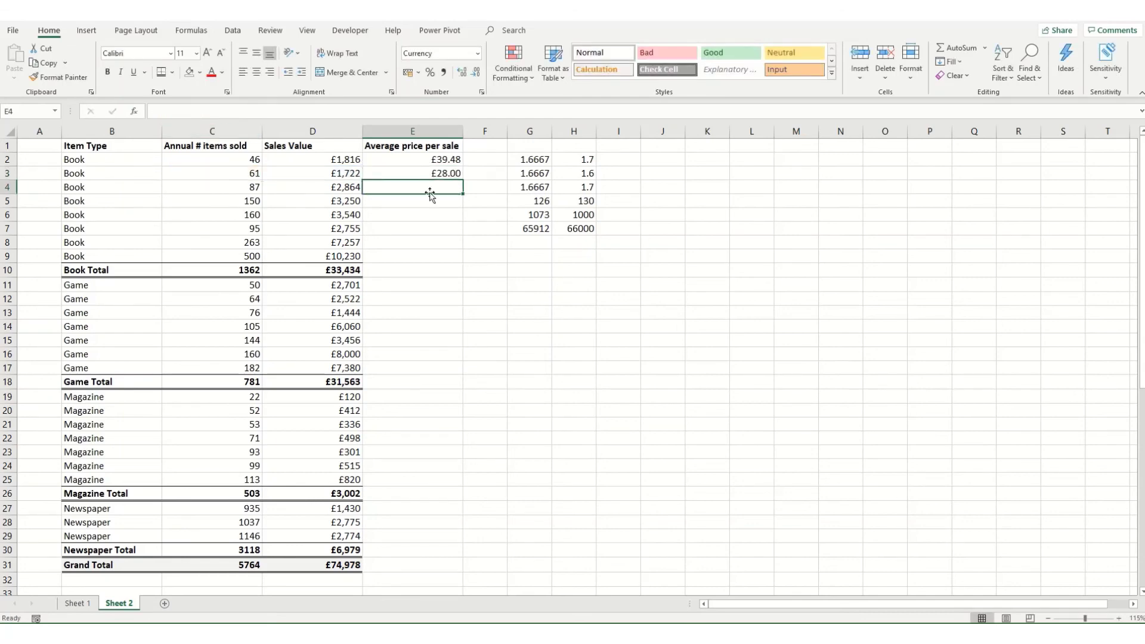